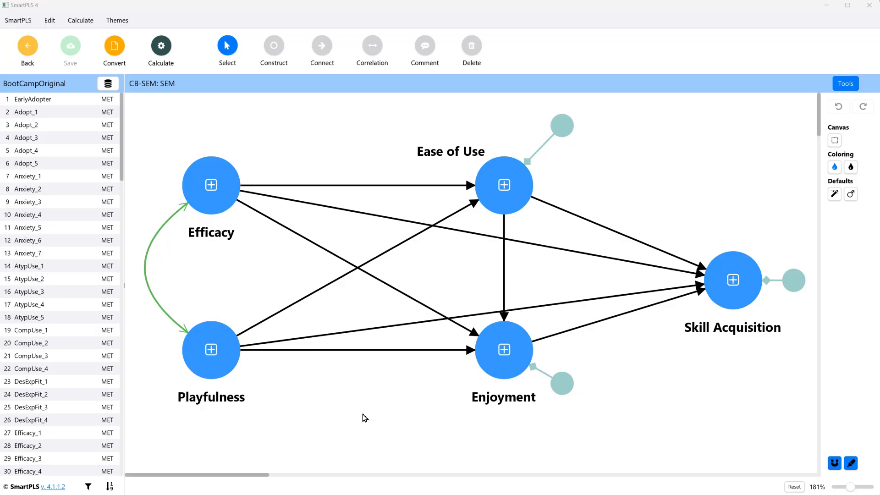
- Open BootCampOriginal's data groups and generate groups from the ChildOrder variable
{"action": "left_click", "coordinate": [27, 46]}
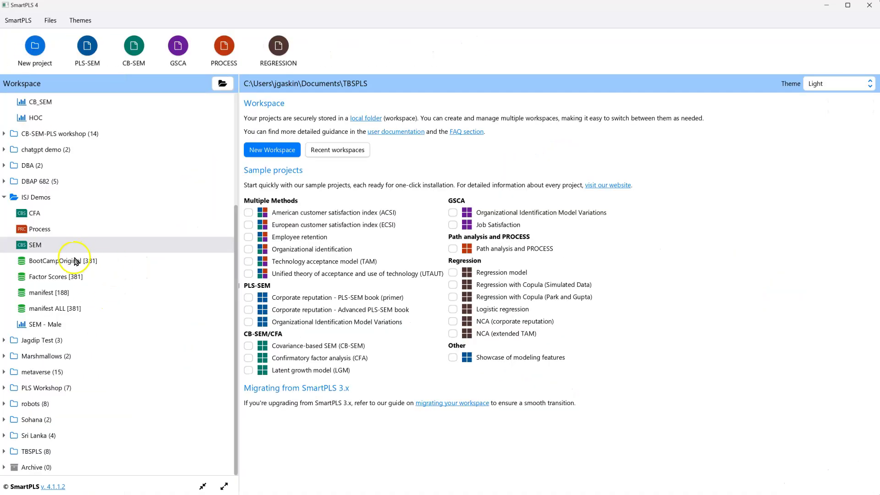
{"action": "double_click", "coordinate": [60, 265]}
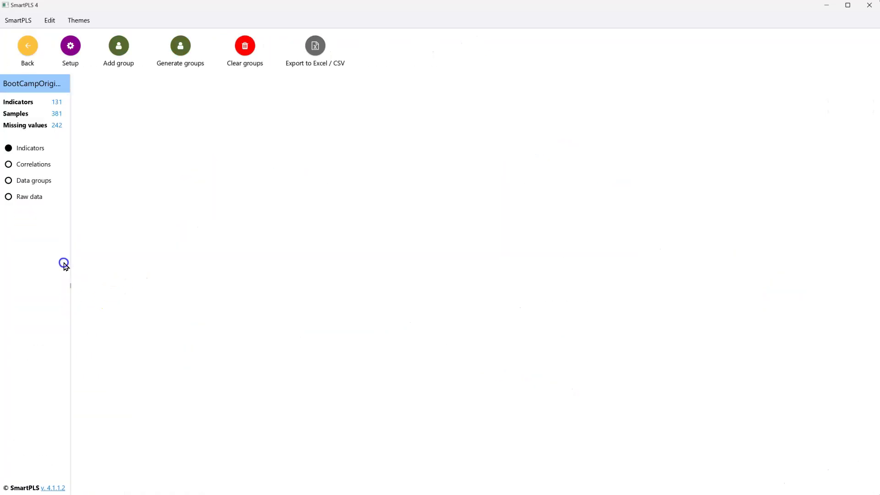
{"action": "left_click", "coordinate": [34, 180]}
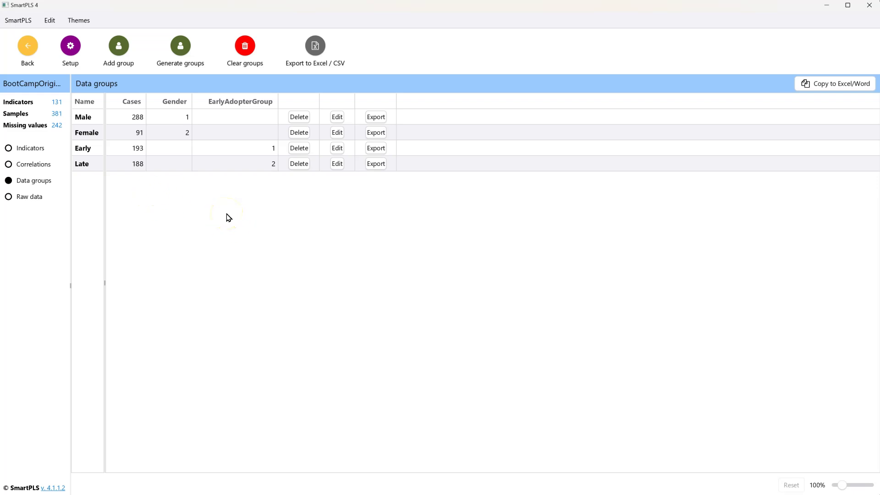
{"action": "left_click", "coordinate": [182, 55]}
{"action": "scroll", "coordinate": [419, 225], "scroll_direction": "down", "scroll_amount": 7}
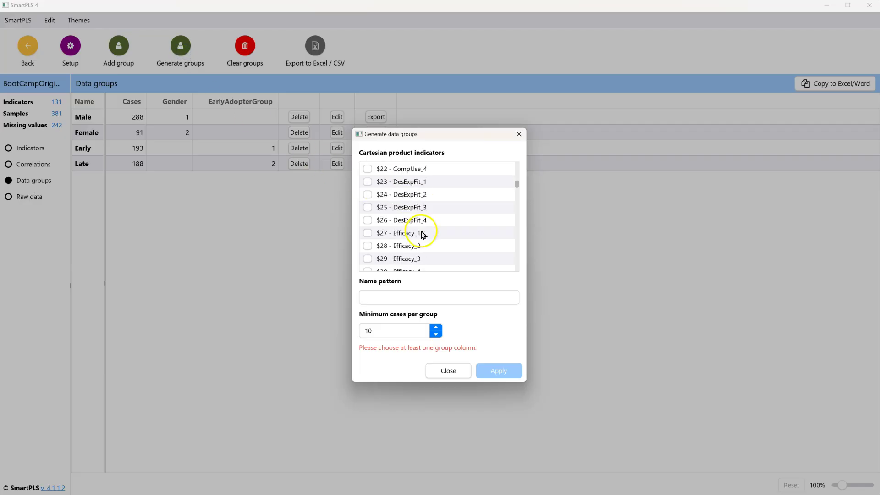
{"action": "scroll", "coordinate": [421, 236], "scroll_direction": "down", "scroll_amount": 20}
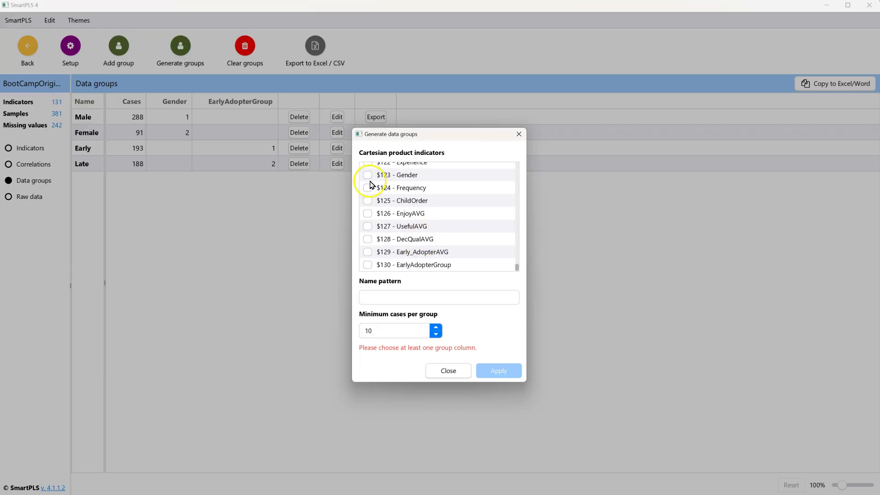
{"action": "left_click", "coordinate": [368, 202]}
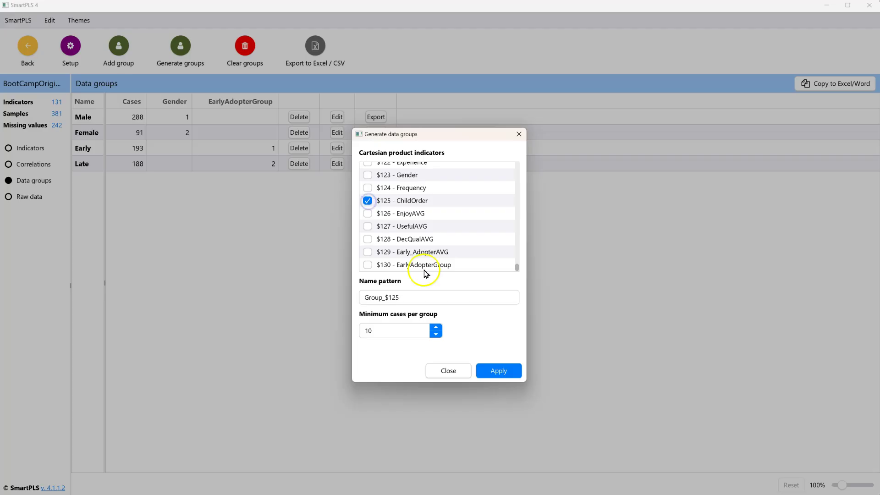
{"action": "left_click", "coordinate": [498, 370]}
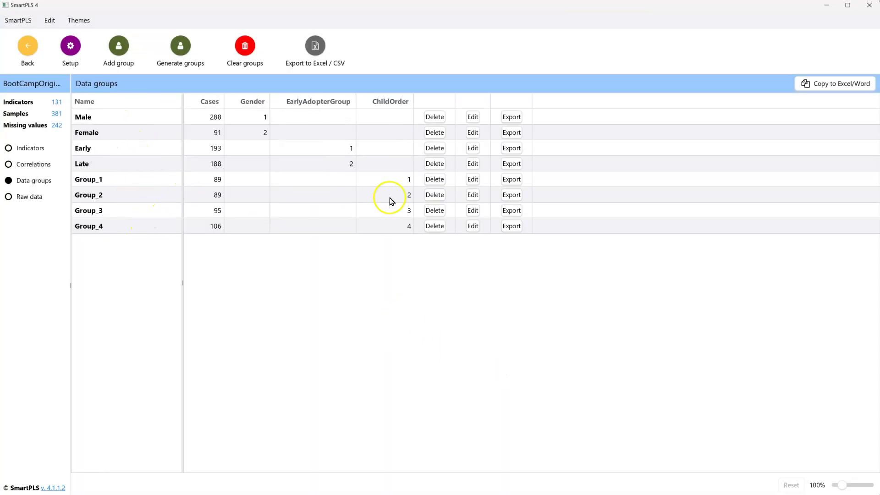
- Delete the four generated groups, Group_1 through Group_4
{"action": "left_click", "coordinate": [436, 179]}
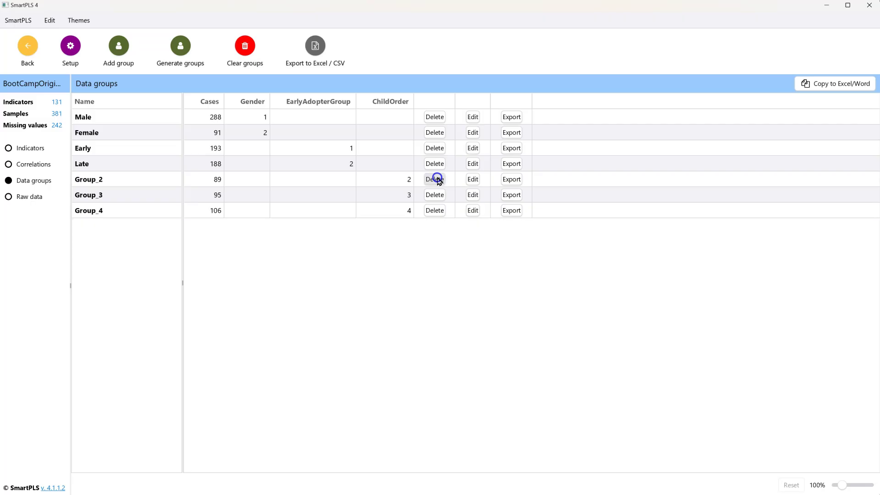
{"action": "left_click", "coordinate": [436, 179]}
{"action": "left_click", "coordinate": [436, 179]}
{"action": "left_click", "coordinate": [436, 179]}
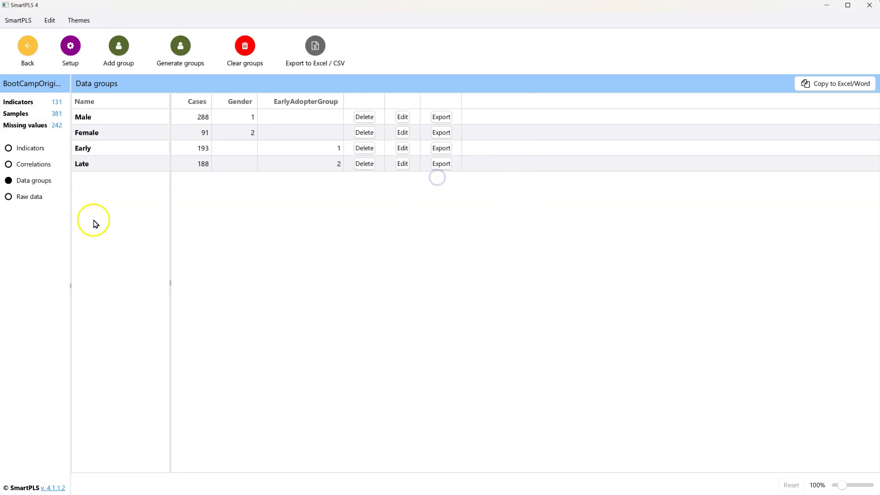
- Run Basic CB-SEM on the SEM model with Base data set, Female and Male excluded
{"action": "left_click", "coordinate": [27, 46]}
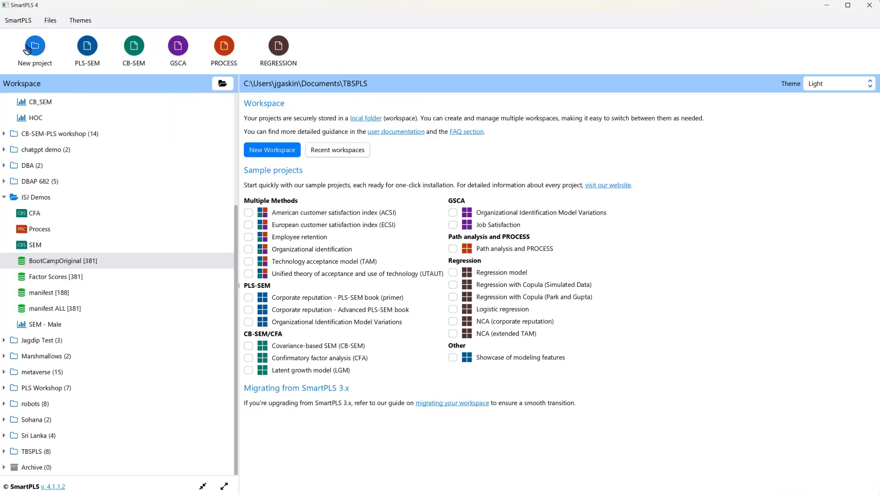
{"action": "double_click", "coordinate": [75, 246]}
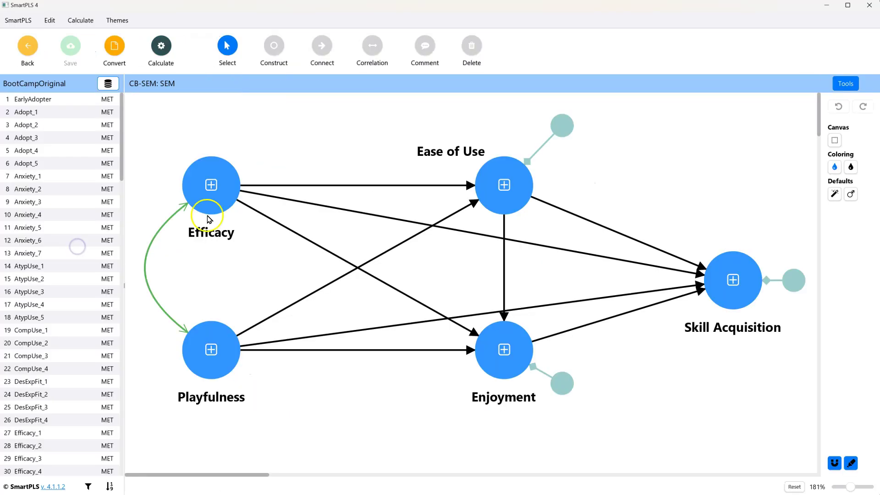
{"action": "left_click", "coordinate": [161, 46]}
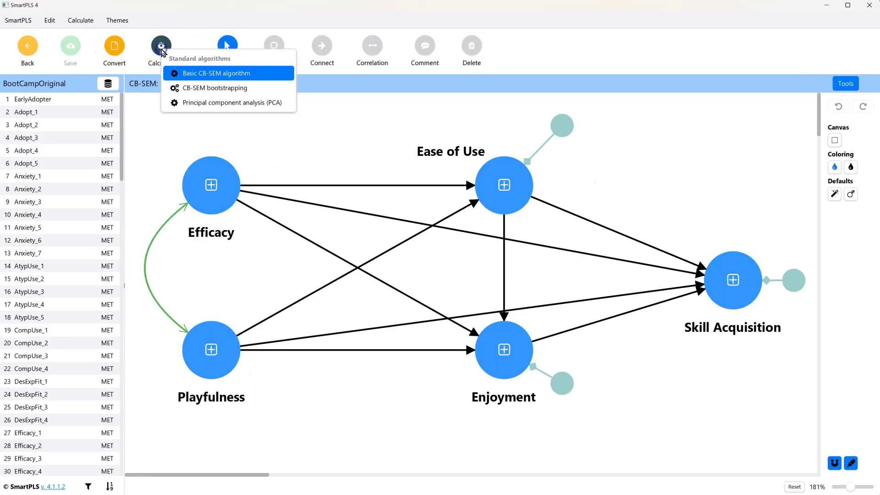
{"action": "left_click", "coordinate": [246, 74]}
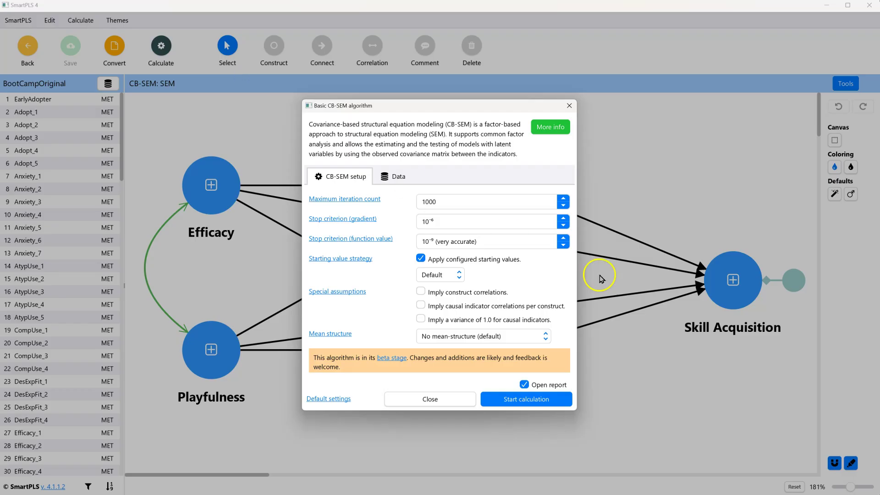
{"action": "left_click", "coordinate": [405, 183]}
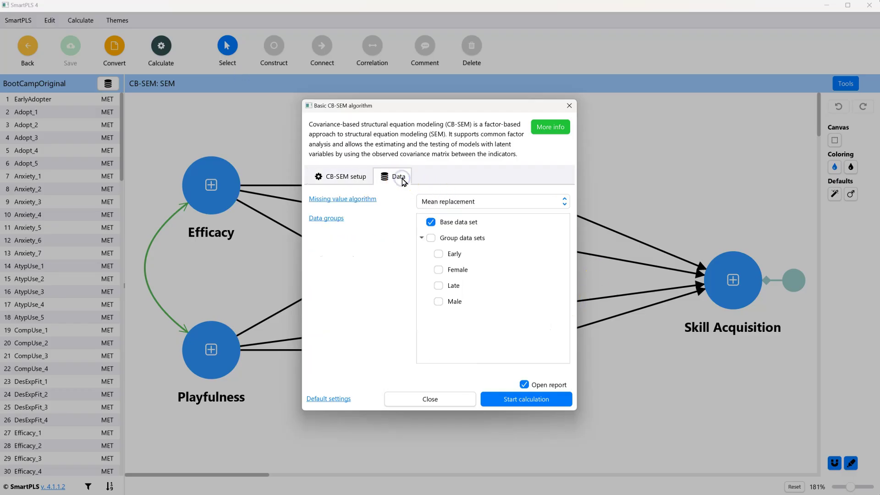
{"action": "left_click", "coordinate": [432, 238]}
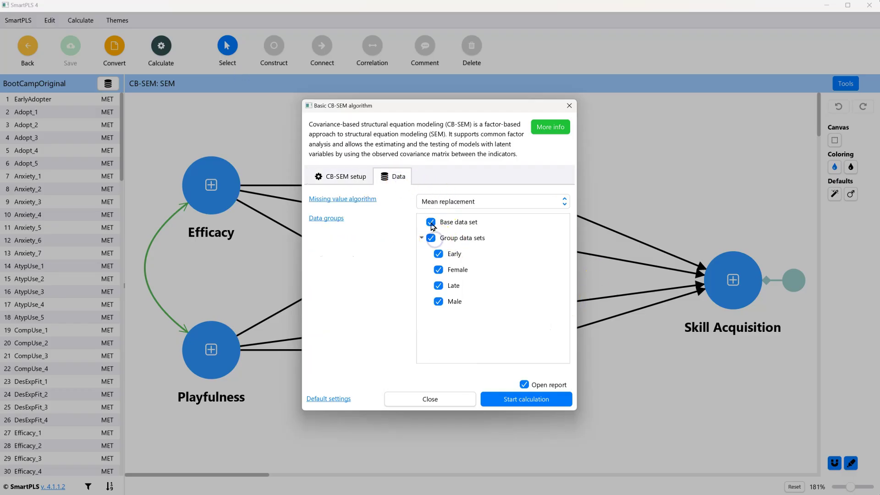
{"action": "left_click", "coordinate": [438, 270]}
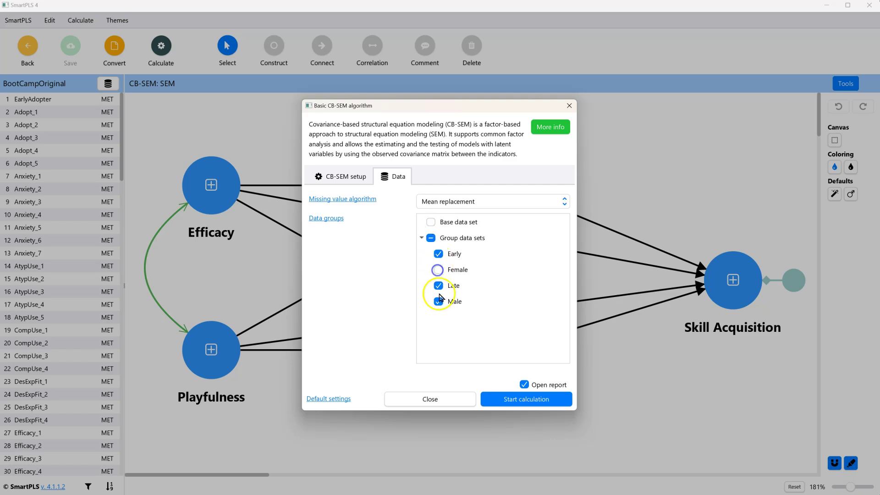
{"action": "left_click", "coordinate": [438, 301]}
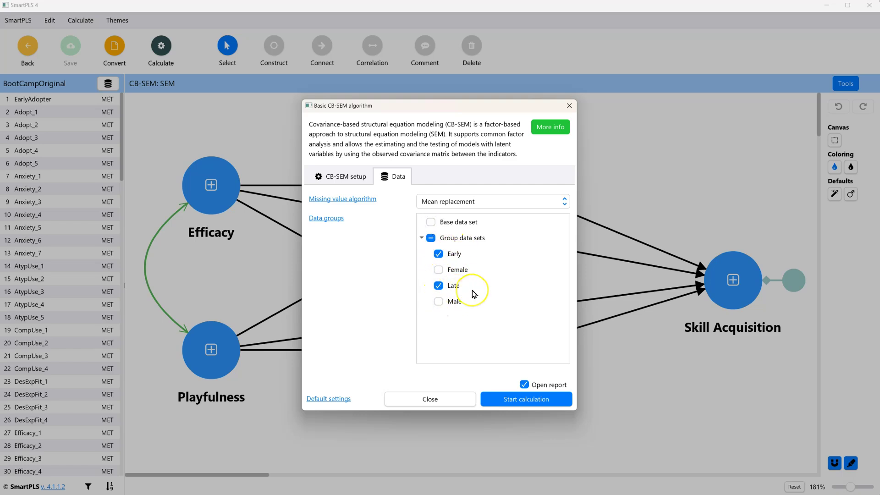
{"action": "left_click", "coordinate": [508, 396]}
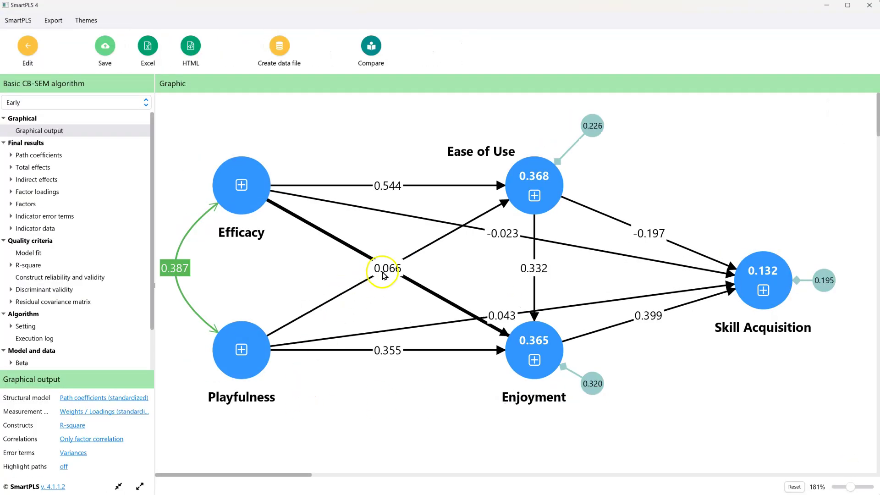
- Separate the overlapping 0.066 and 0.132 labels and compare Early and Late results, ending on Late
{"action": "left_click_drag", "start_coordinate": [387, 268], "coordinate": [345, 246]}
{"action": "left_click_drag", "start_coordinate": [388, 268], "coordinate": [357, 293]}
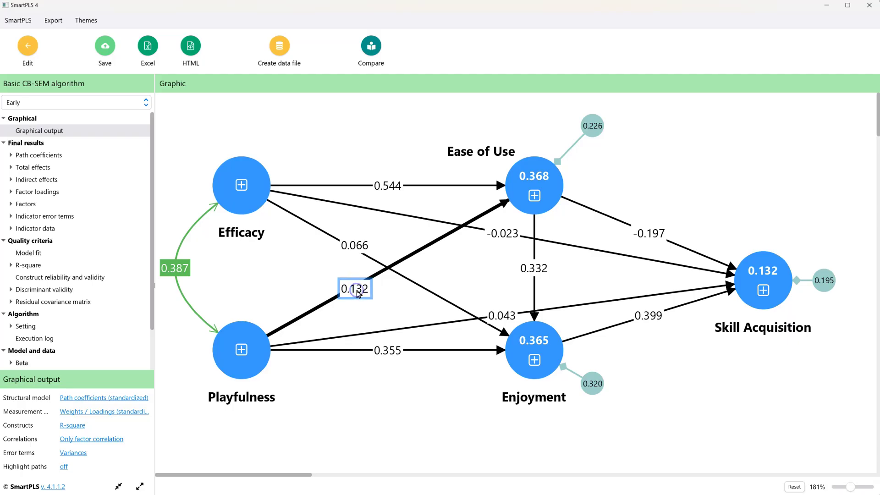
{"action": "left_click", "coordinate": [49, 107]}
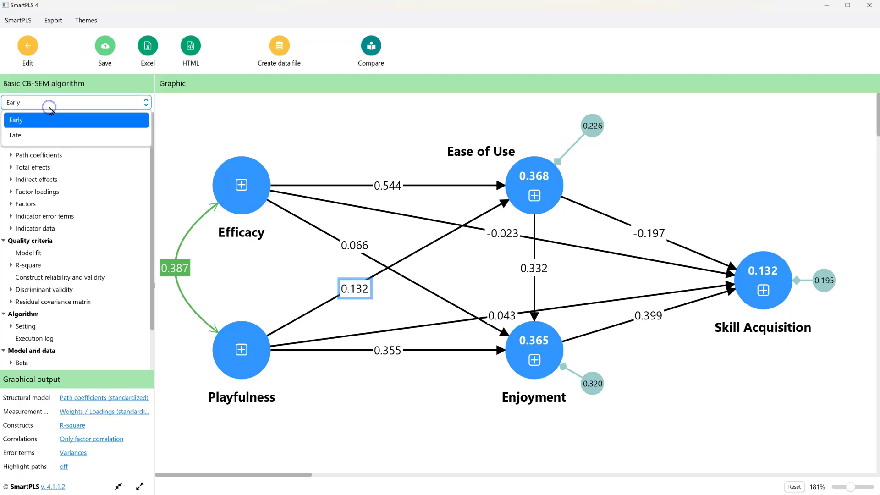
{"action": "left_click", "coordinate": [39, 133]}
{"action": "key", "text": "Up"}
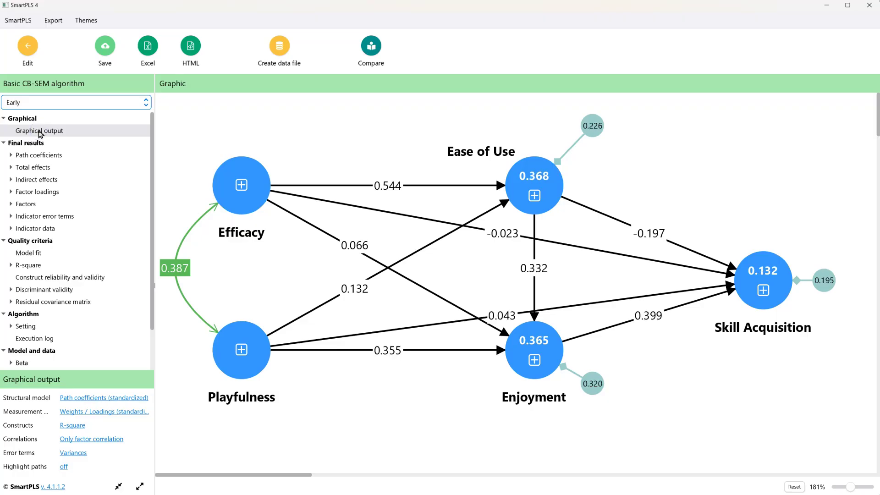
{"action": "key", "text": "Down"}
{"action": "key", "text": "Up"}
{"action": "key", "text": "Down"}
{"action": "key", "text": "Up"}
{"action": "key", "text": "Down"}
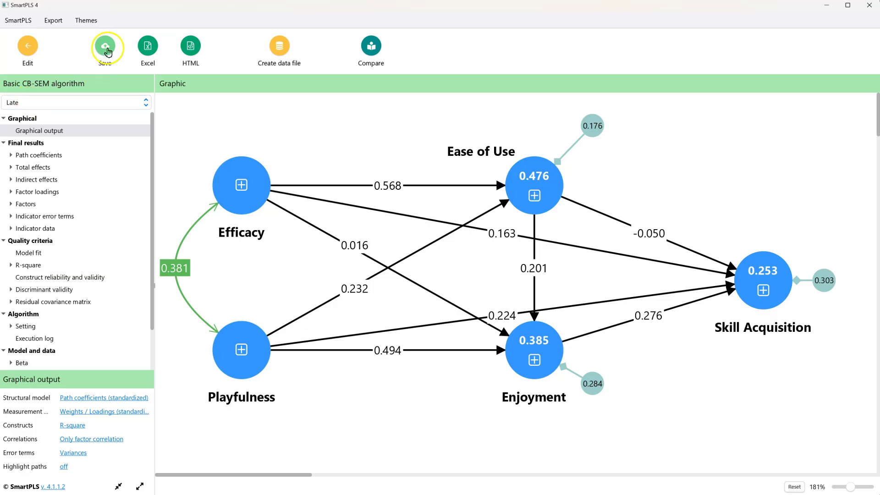
- Save the report to ISJ Demos under its suggested file name
{"action": "left_click", "coordinate": [107, 48]}
{"action": "left_click", "coordinate": [457, 265]}
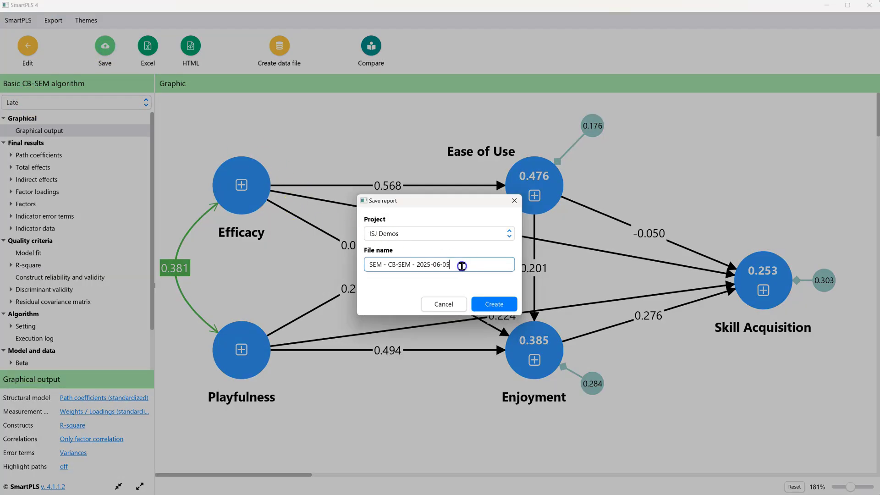
{"action": "left_click_drag", "start_coordinate": [457, 265], "coordinate": [418, 266]}
{"action": "left_click", "coordinate": [453, 279]}
{"action": "left_click", "coordinate": [488, 304]}
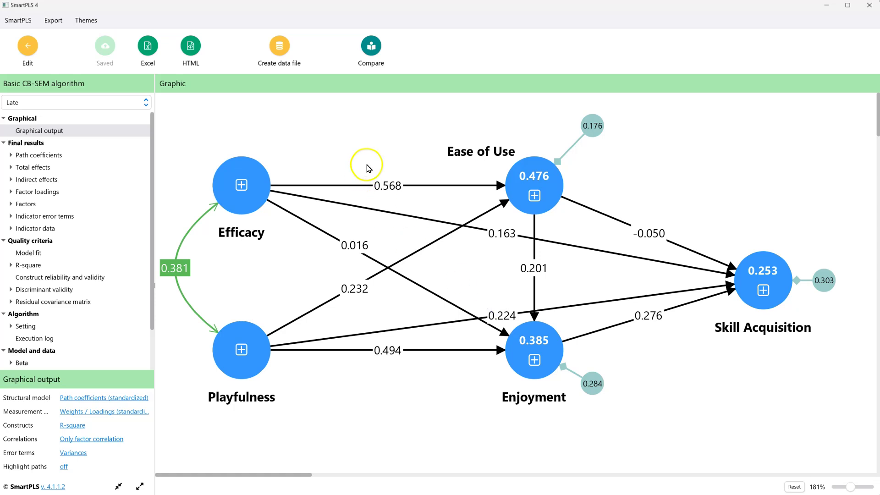
- Compare against the saved SEM - CB-SEM - LATE report, widening and fitting both diagrams
{"action": "left_click", "coordinate": [371, 49]}
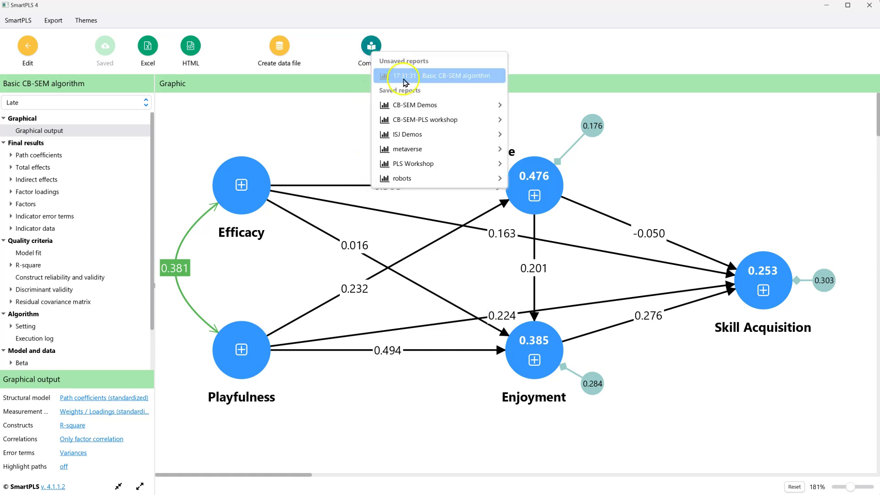
{"action": "mouse_move", "coordinate": [444, 133]}
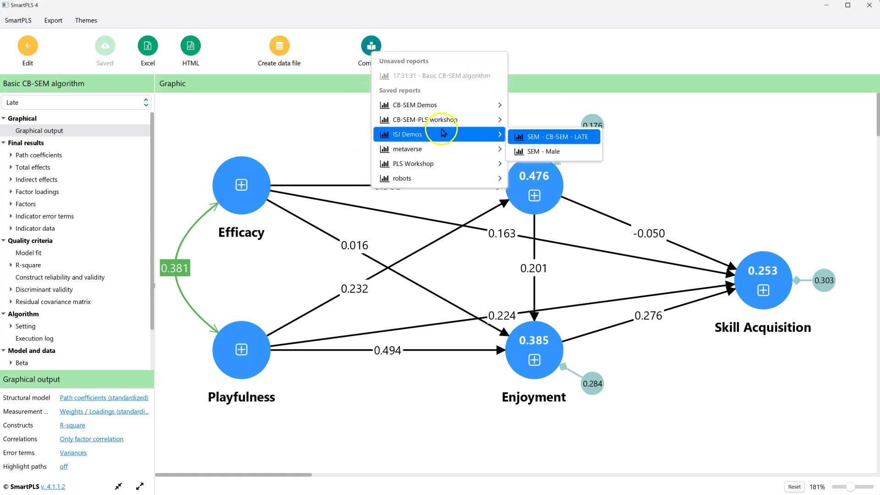
{"action": "left_click", "coordinate": [569, 141]}
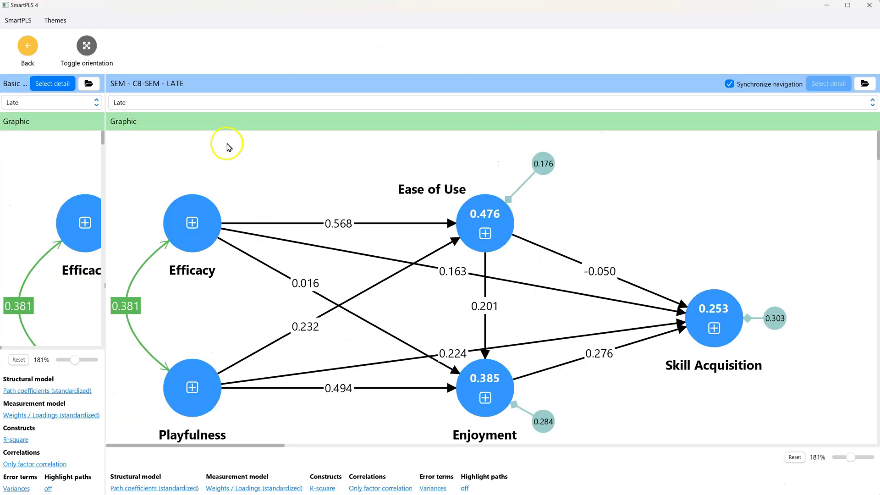
{"action": "left_click_drag", "start_coordinate": [105, 120], "coordinate": [432, 117]}
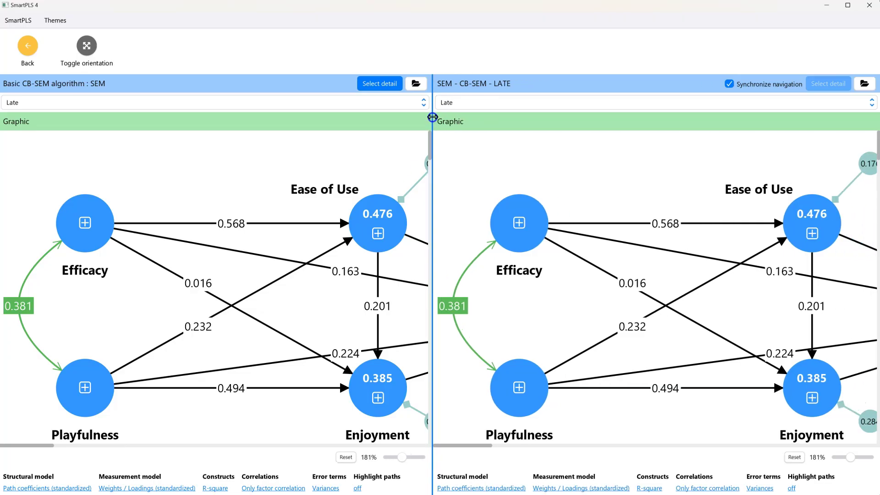
{"action": "left_click", "coordinate": [395, 457]}
{"action": "left_click", "coordinate": [843, 459]}
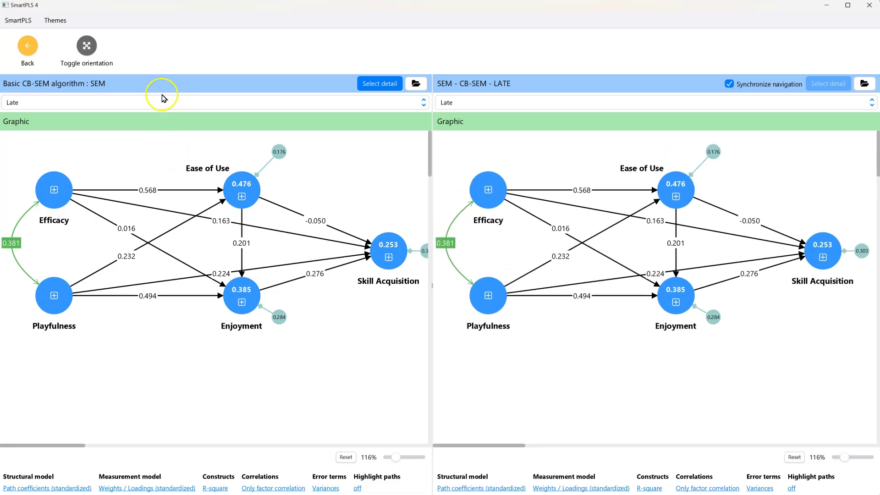
- Show Early in the right pane and highlight the Ease of Use to Skill Acquisition path
{"action": "left_click", "coordinate": [508, 105]}
{"action": "left_click", "coordinate": [500, 135]}
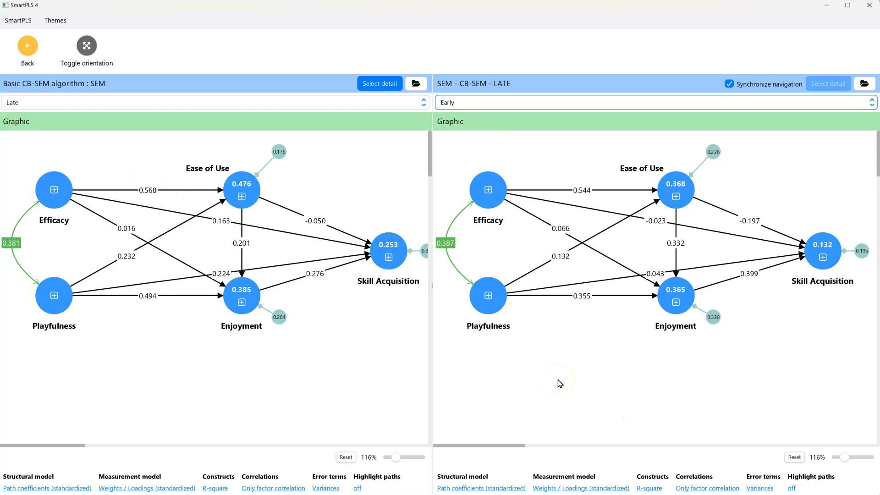
{"action": "left_click", "coordinate": [277, 204]}
{"action": "left_click", "coordinate": [726, 213]}
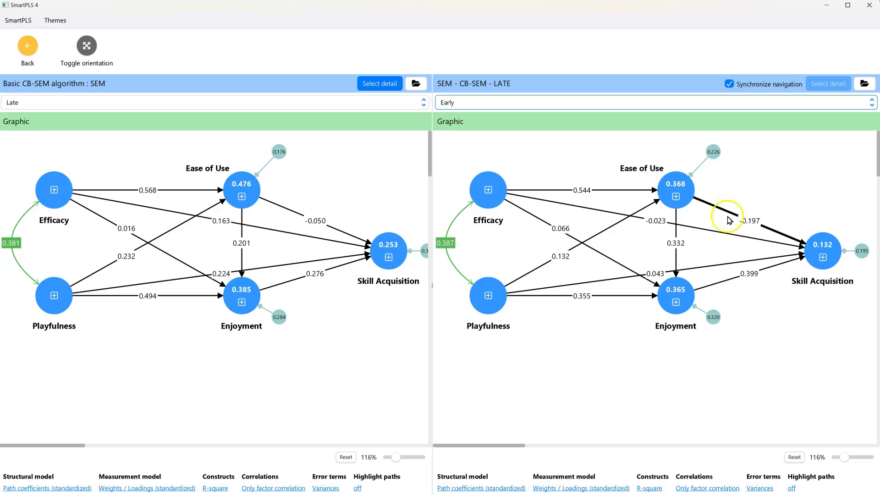
{"action": "mouse_move", "coordinate": [676, 322]}
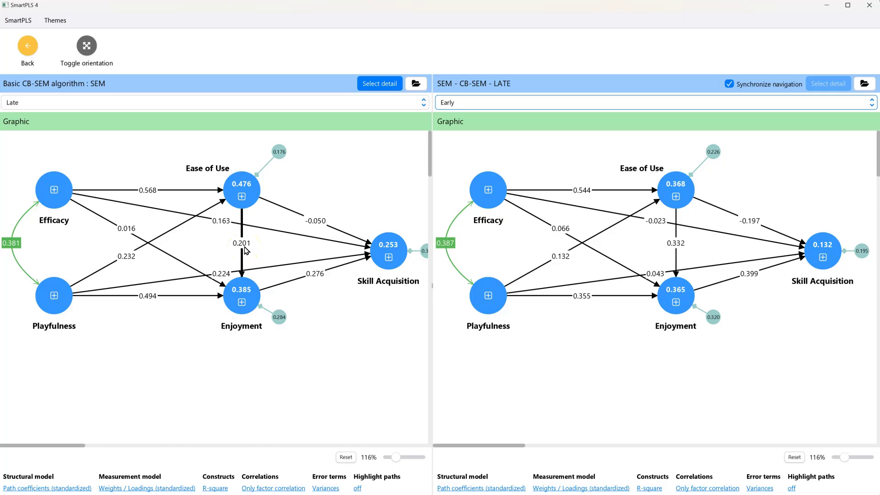
- Show the standardized path coefficients list in both panes, then exit the comparison
{"action": "left_click", "coordinate": [397, 87]}
{"action": "mouse_move", "coordinate": [428, 112]}
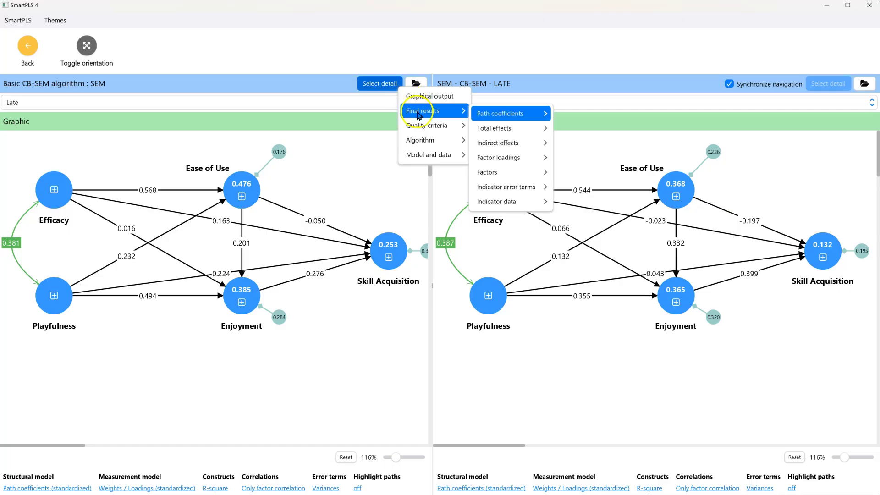
{"action": "mouse_move", "coordinate": [508, 161]}
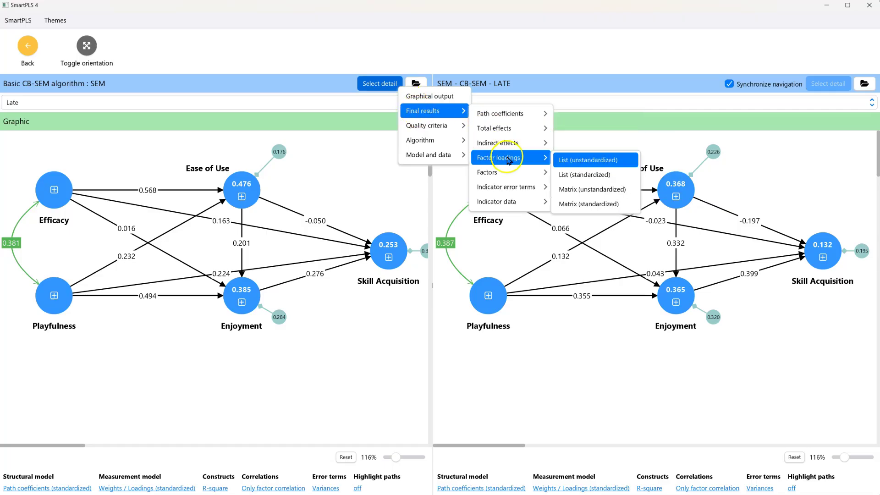
{"action": "mouse_move", "coordinate": [527, 113]}
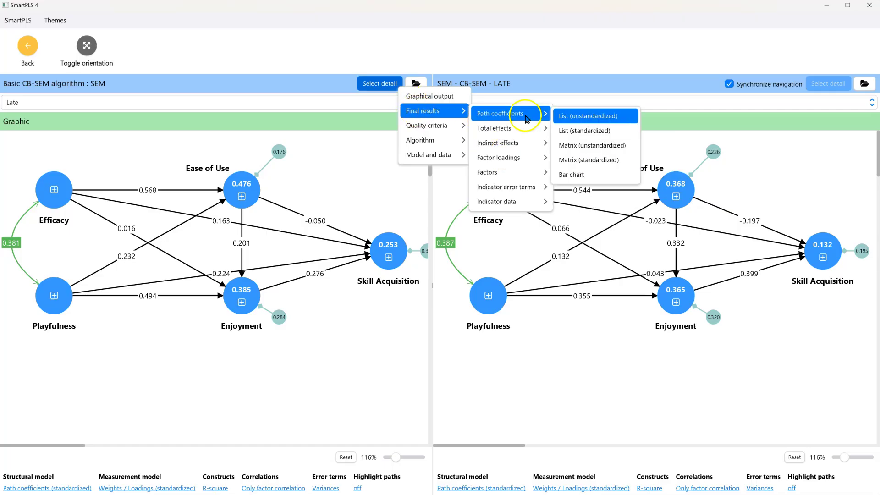
{"action": "left_click", "coordinate": [613, 136]}
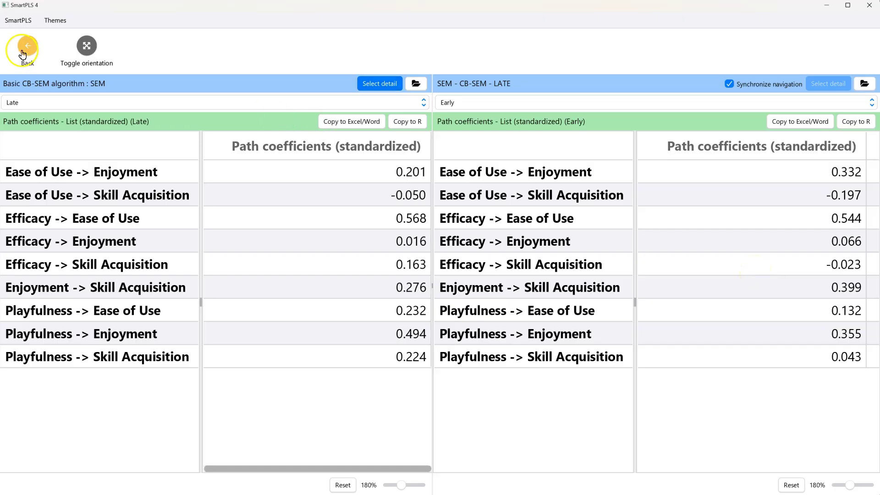
{"action": "left_click", "coordinate": [23, 50]}
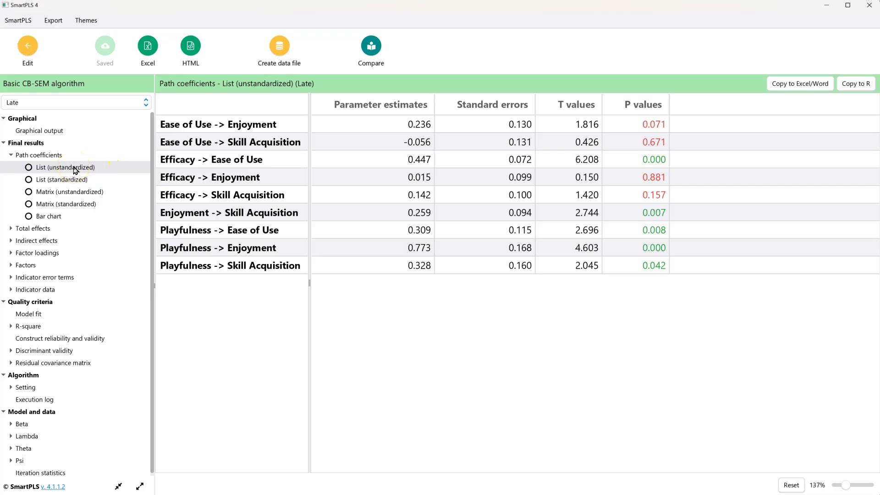
- Paste the Late path coefficients table into Excel Sheet2 at cell A1
{"action": "left_click", "coordinate": [781, 84]}
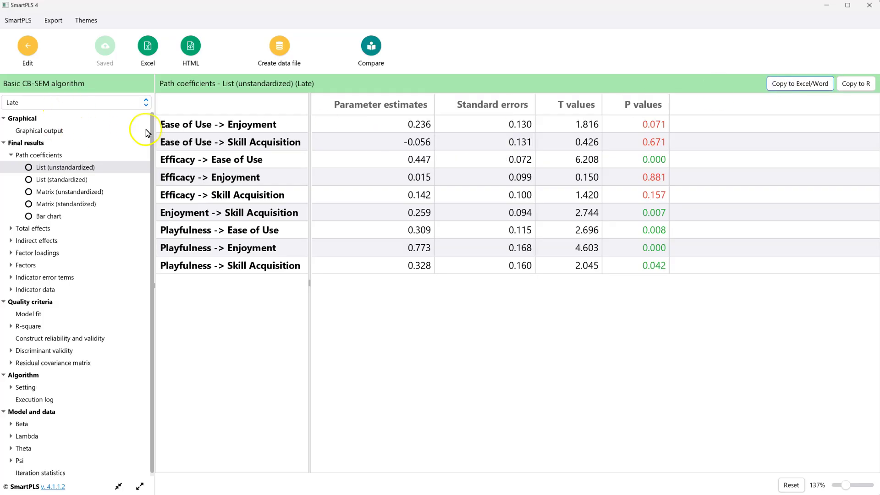
{"action": "key", "text": "alt+Tab"}
{"action": "left_click", "coordinate": [73, 135]}
{"action": "key", "text": "ctrl+v"}
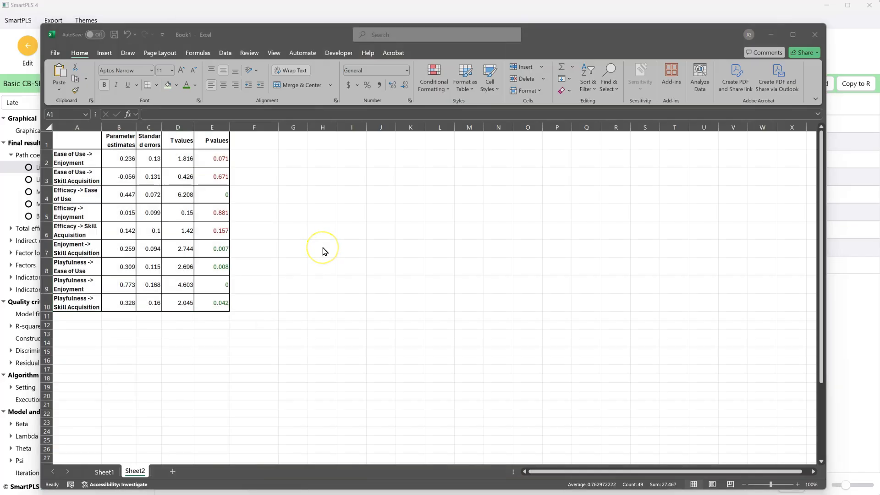
- Switch the SmartPLS path coefficients table to the Early group
{"action": "key", "text": "alt+Tab"}
{"action": "left_click", "coordinate": [93, 101]}
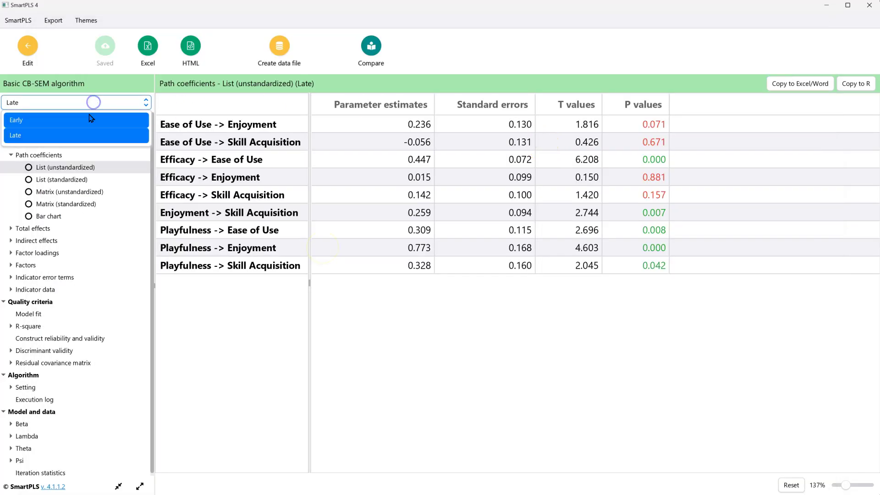
{"action": "left_click", "coordinate": [88, 120]}
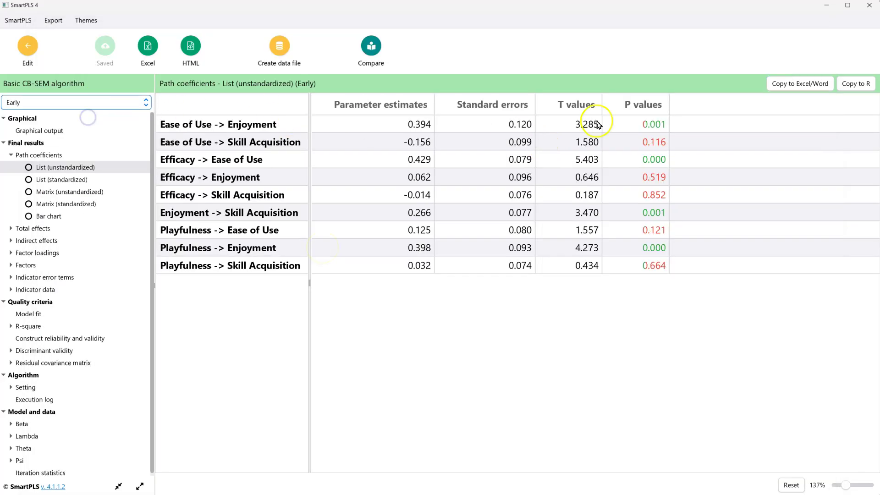
- Paste the Early path coefficients table beside the Late one at cell F1
{"action": "left_click", "coordinate": [773, 85]}
{"action": "key", "text": "alt+Tab"}
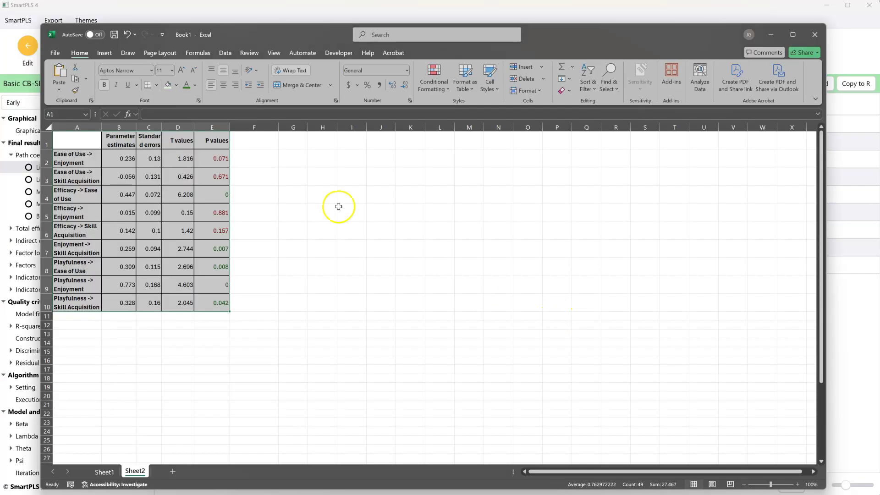
{"action": "left_click", "coordinate": [262, 144]}
{"action": "key", "text": "ctrl+v"}
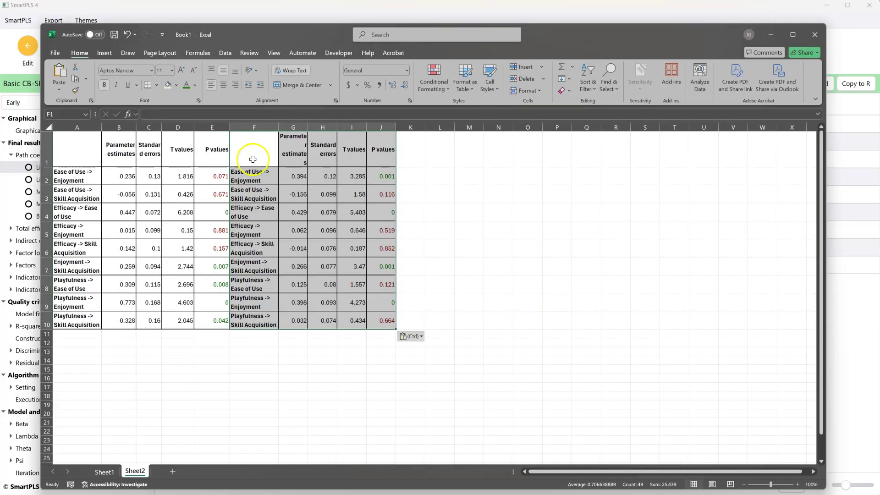
- Remove both groups' T and P columns, the duplicate path label column and the header row
{"action": "left_click", "coordinate": [180, 124]}
{"action": "left_click", "coordinate": [197, 125], "text": "shift"}
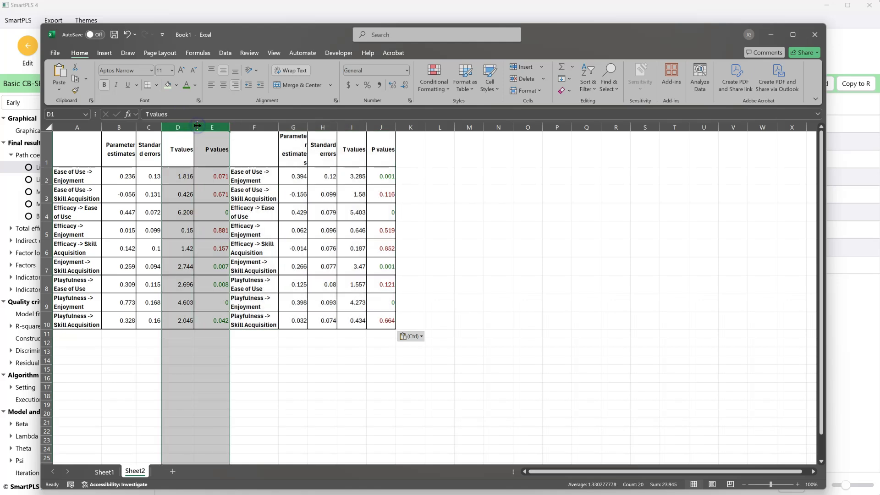
{"action": "key", "text": "ctrl+minus"}
{"action": "left_click", "coordinate": [195, 127]}
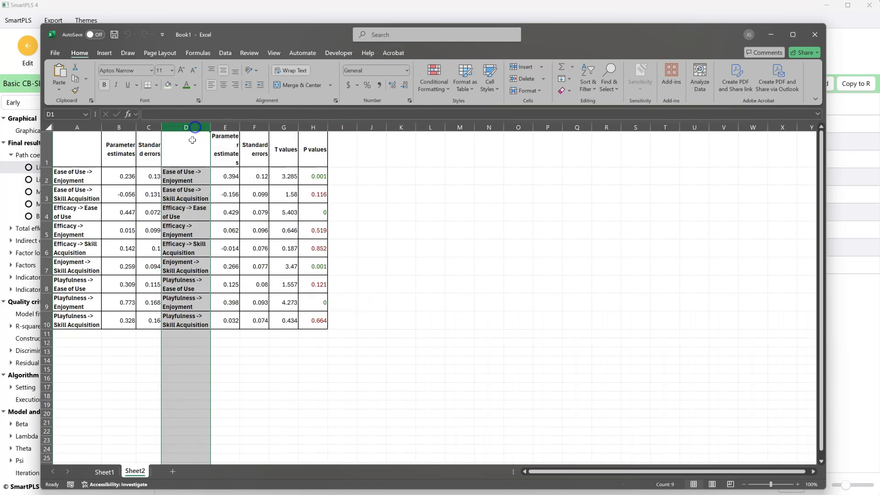
{"action": "key", "text": "ctrl+minus"}
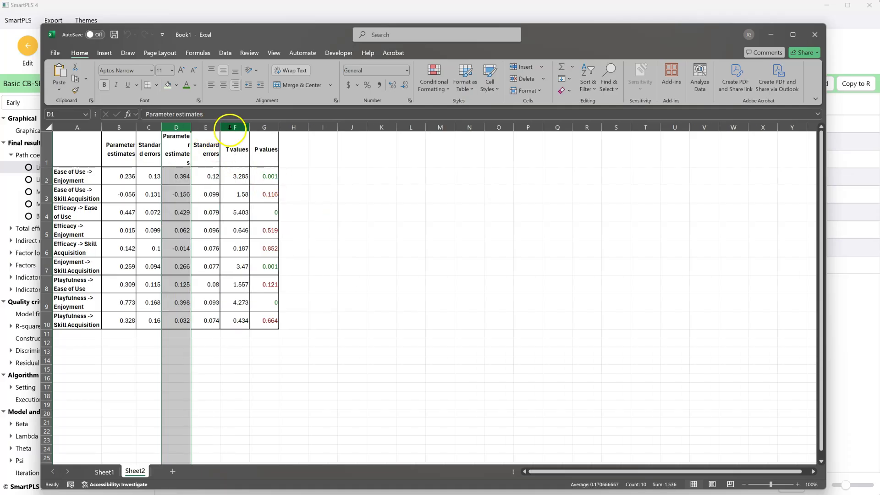
{"action": "left_click_drag", "start_coordinate": [230, 127], "coordinate": [261, 127]}
{"action": "key", "text": "ctrl+minus"}
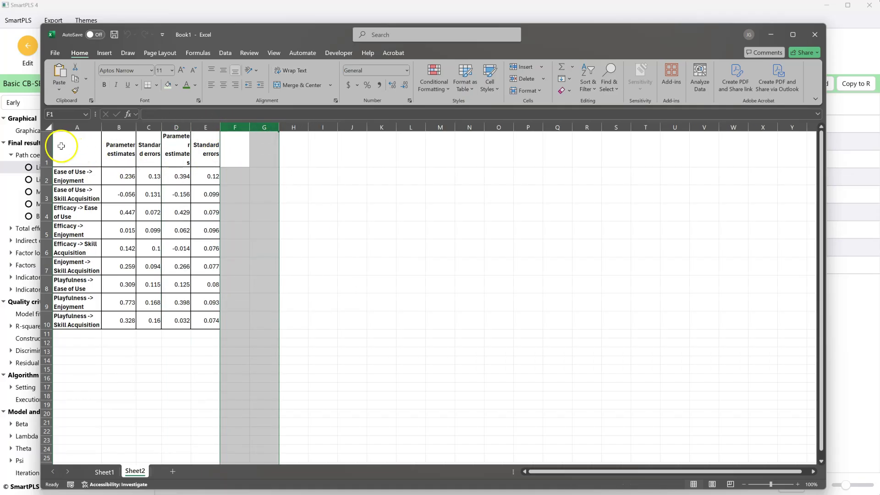
{"action": "left_click", "coordinate": [47, 147]}
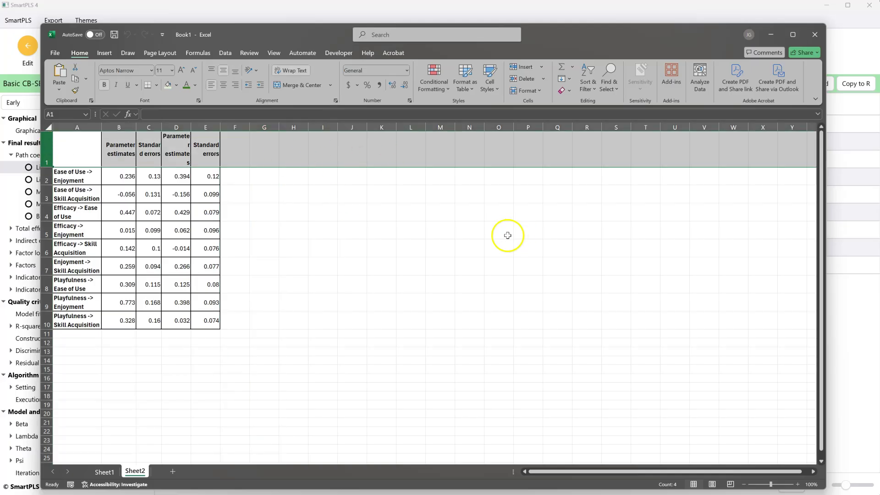
{"action": "key", "text": "ctrl+minus"}
- Copy the combined coefficient table
{"action": "left_click", "coordinate": [176, 199]}
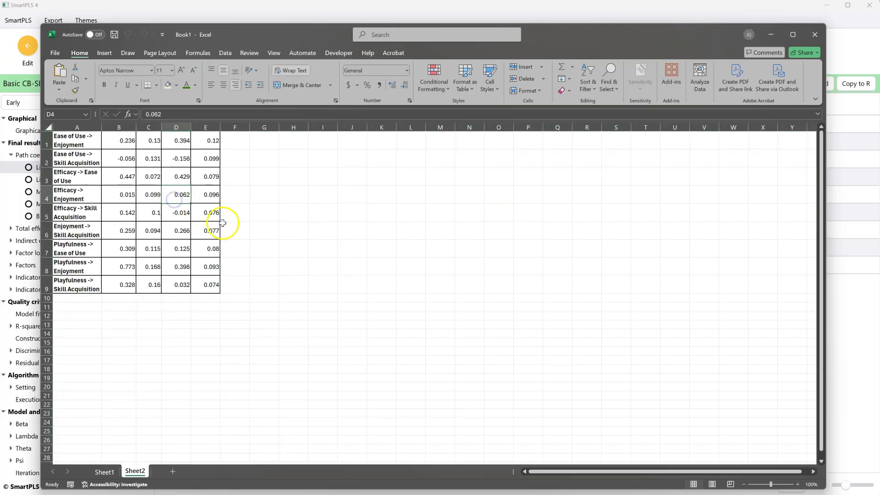
{"action": "key", "text": "ctrl+a"}
{"action": "key", "text": "ctrl+c"}
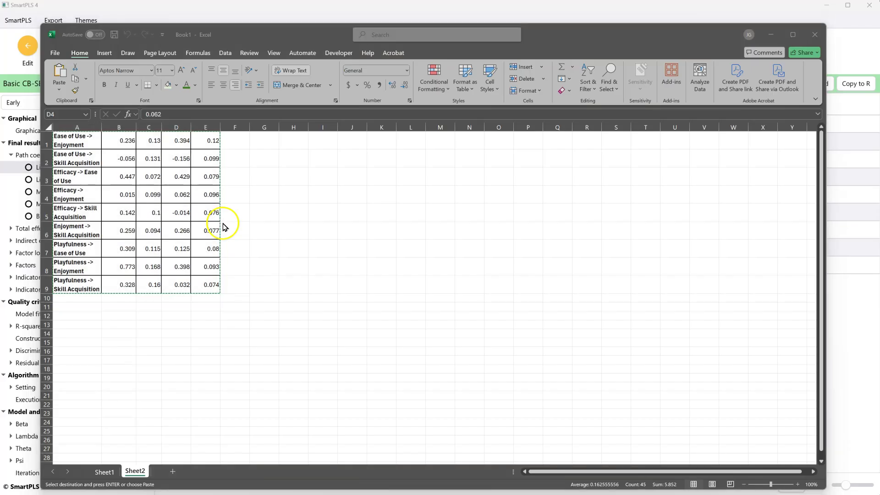
- Paste the coefficients into the Stats Tools Package Z Invariance sheet starting at A2
{"action": "key", "text": "alt+Tab"}
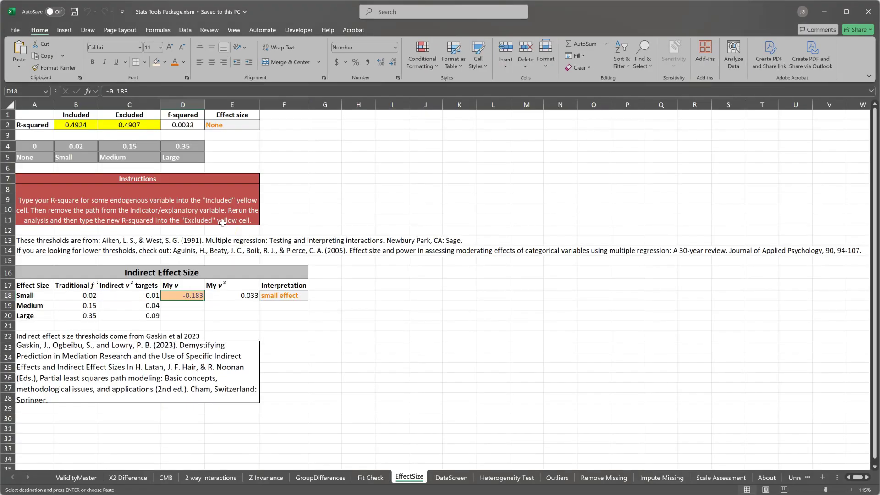
{"action": "left_click", "coordinate": [266, 477]}
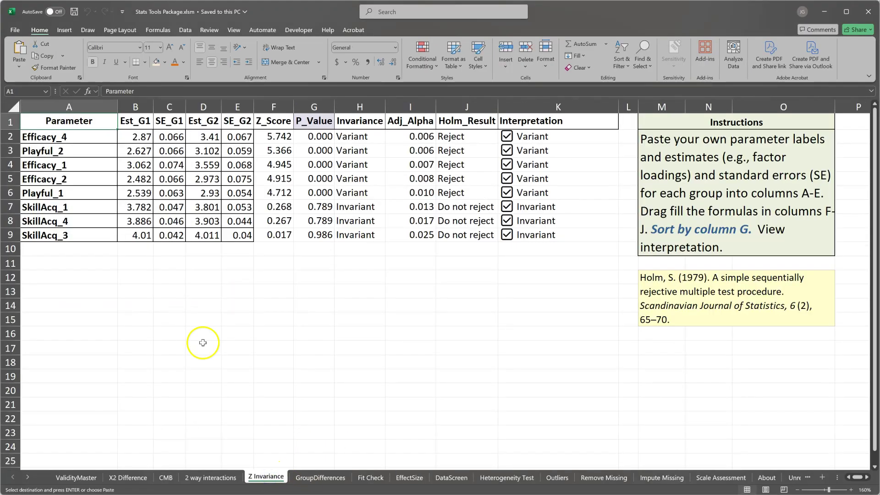
{"action": "left_click", "coordinate": [82, 135]}
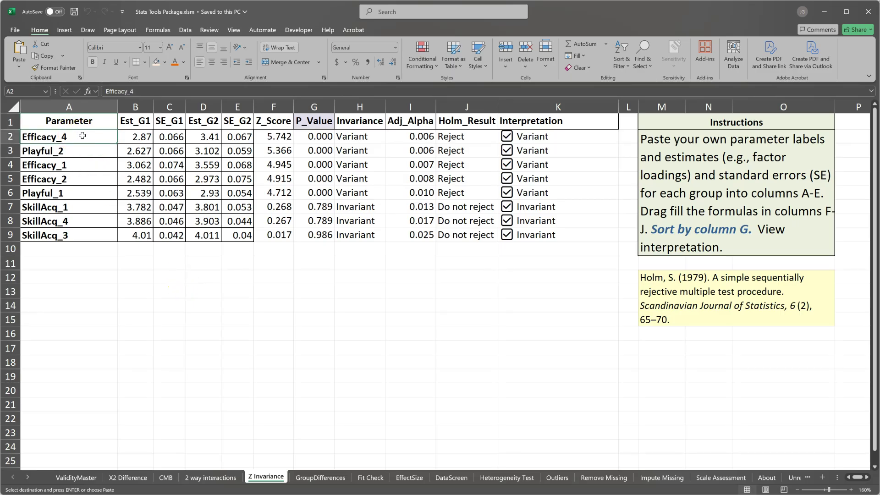
{"action": "key", "text": "ctrl+v"}
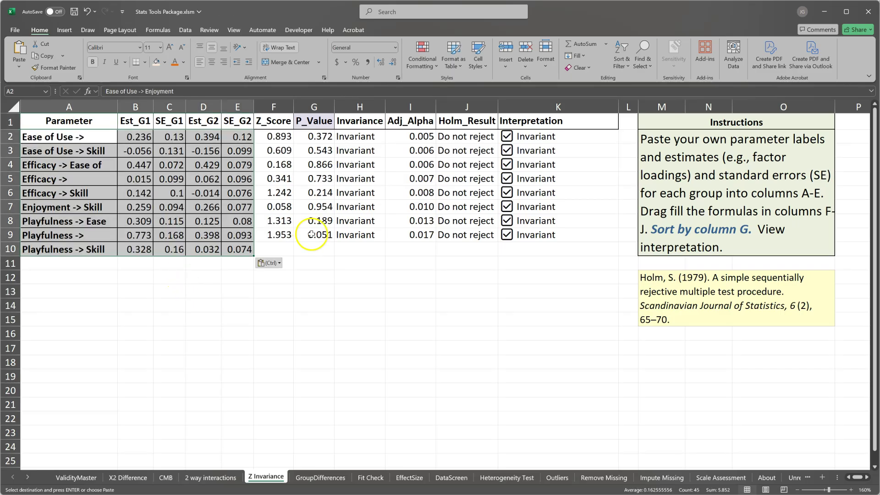
- Extend the row 9 formulas to row 10 and sort by P_Value, smallest first
{"action": "left_click_drag", "start_coordinate": [280, 235], "coordinate": [620, 250]}
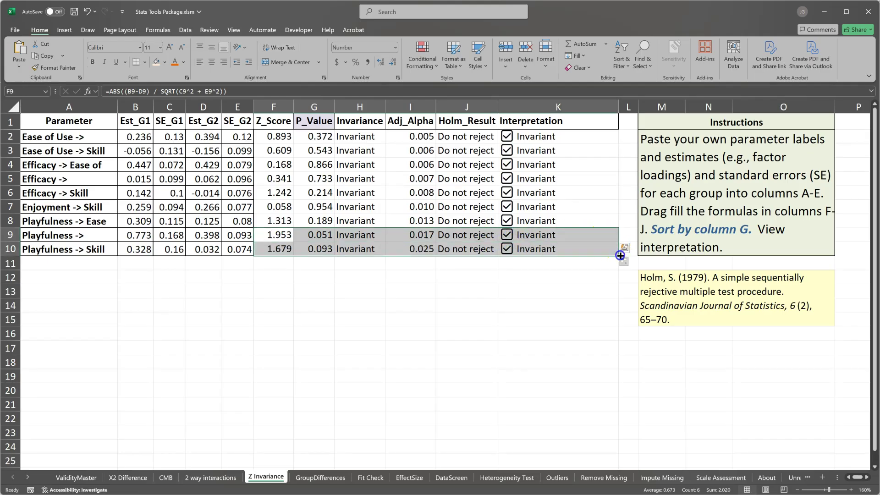
{"action": "left_click", "coordinate": [356, 274]}
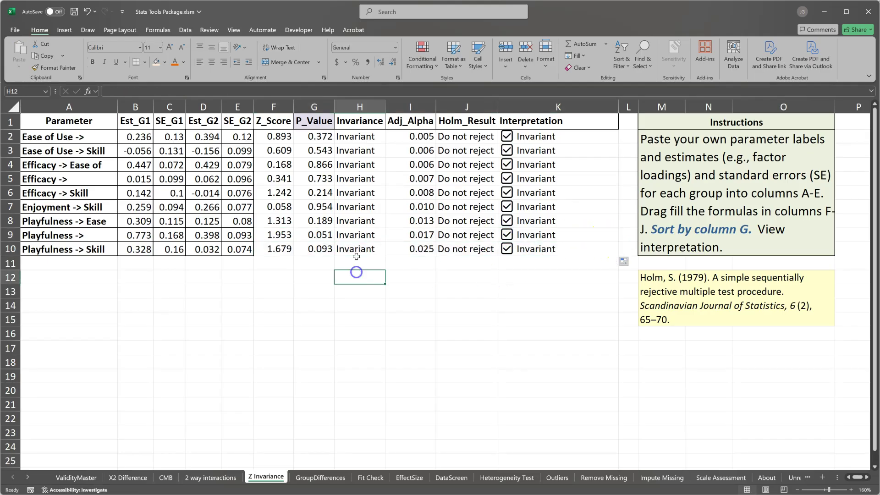
{"action": "left_click", "coordinate": [307, 122]}
{"action": "right_click", "coordinate": [308, 122]}
{"action": "mouse_move", "coordinate": [350, 298]}
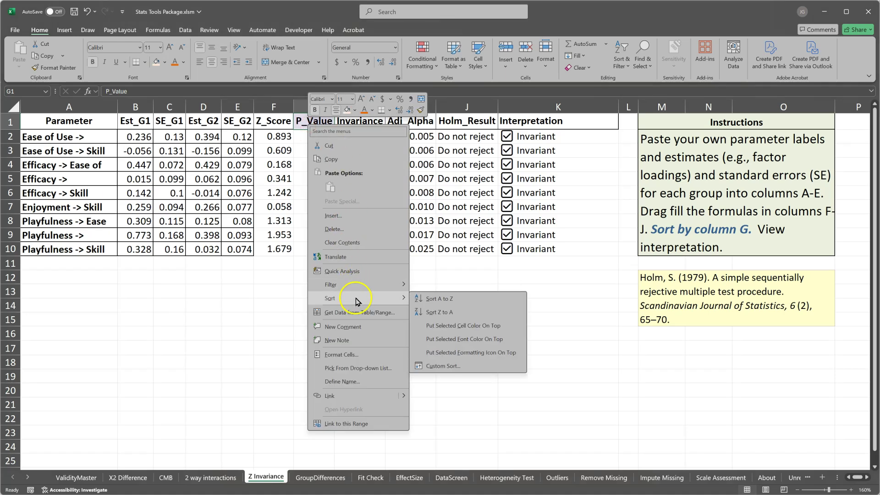
{"action": "left_click", "coordinate": [433, 299]}
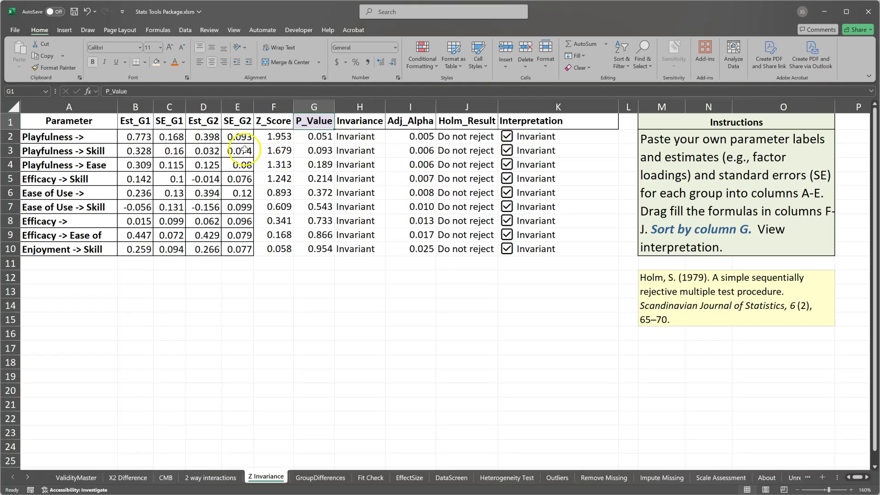
- Autofit column A to the path labels and check the A2, B2 and D2 values
{"action": "left_click", "coordinate": [276, 137]}
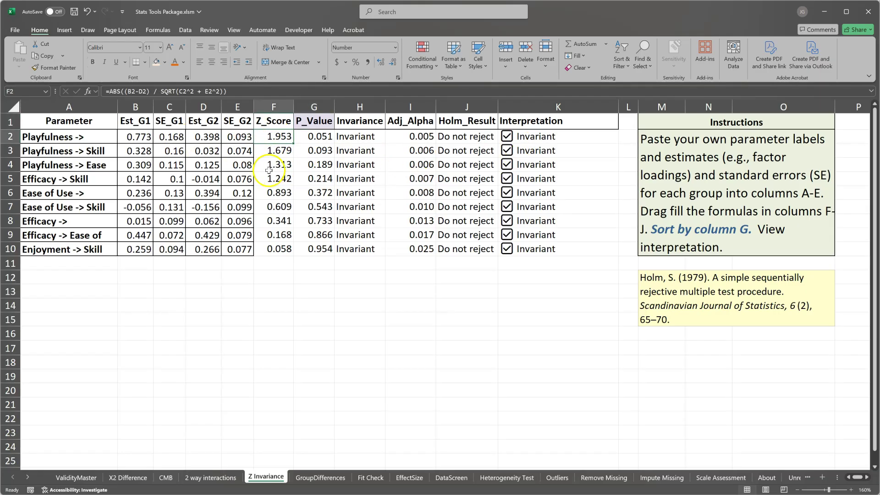
{"action": "left_click", "coordinate": [101, 138]}
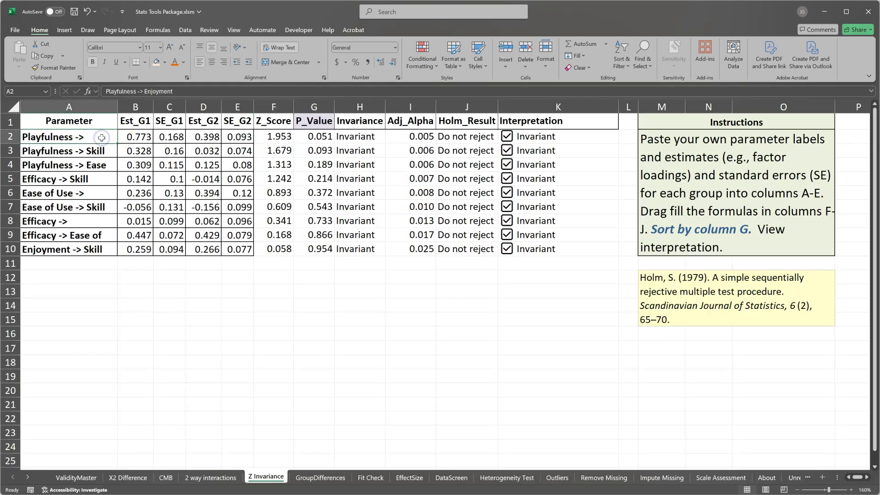
{"action": "double_click", "coordinate": [118, 107]}
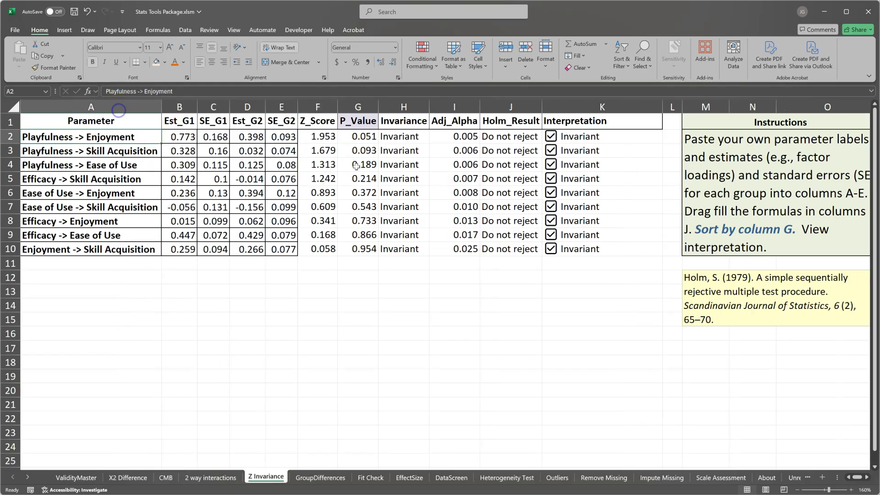
{"action": "left_click", "coordinate": [174, 142]}
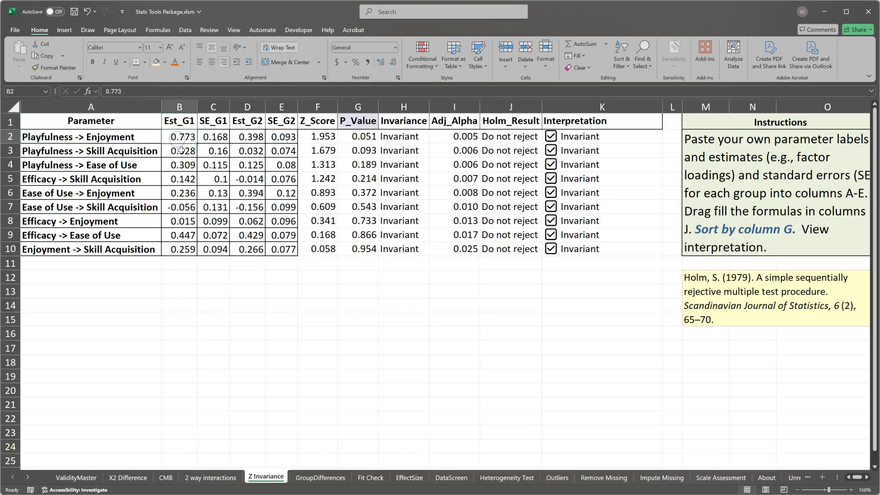
{"action": "left_click", "coordinate": [240, 138]}
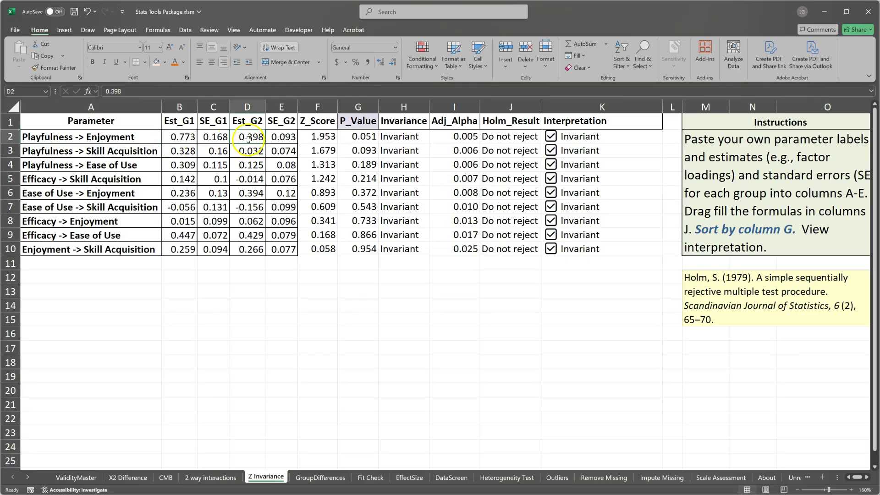
- Review the Z score formulas in F2 through F10, then return to SmartPLS
{"action": "left_click", "coordinate": [328, 136]}
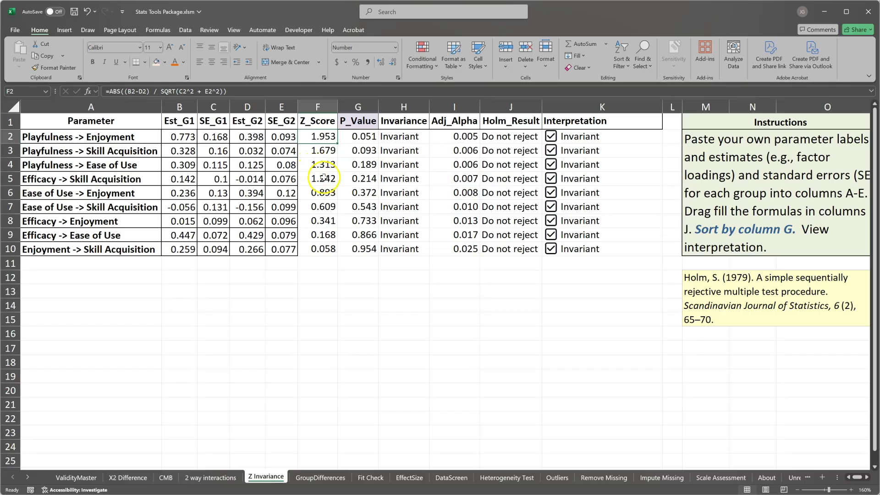
{"action": "left_click", "coordinate": [310, 152]}
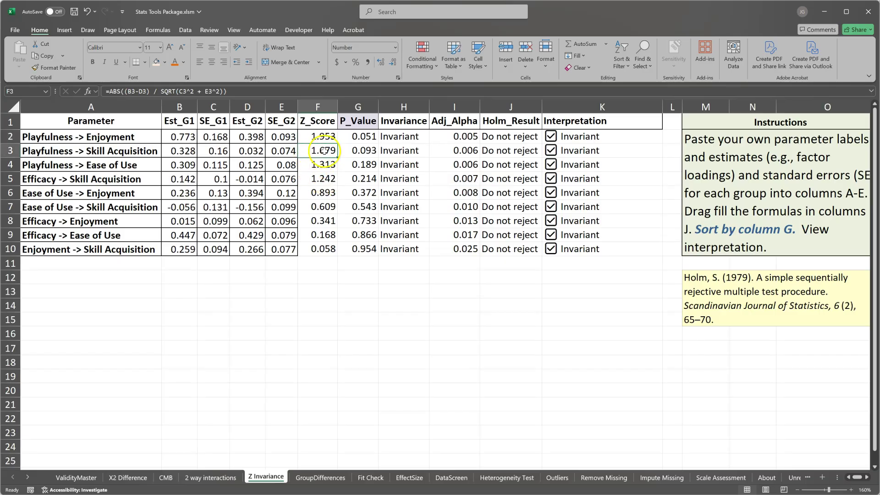
{"action": "mouse_move", "coordinate": [320, 166]}
{"action": "left_mouse_down"}
{"action": "mouse_move", "coordinate": [320, 247]}
{"action": "mouse_move", "coordinate": [333, 249]}
{"action": "left_mouse_up"}
{"action": "left_click", "coordinate": [396, 267]}
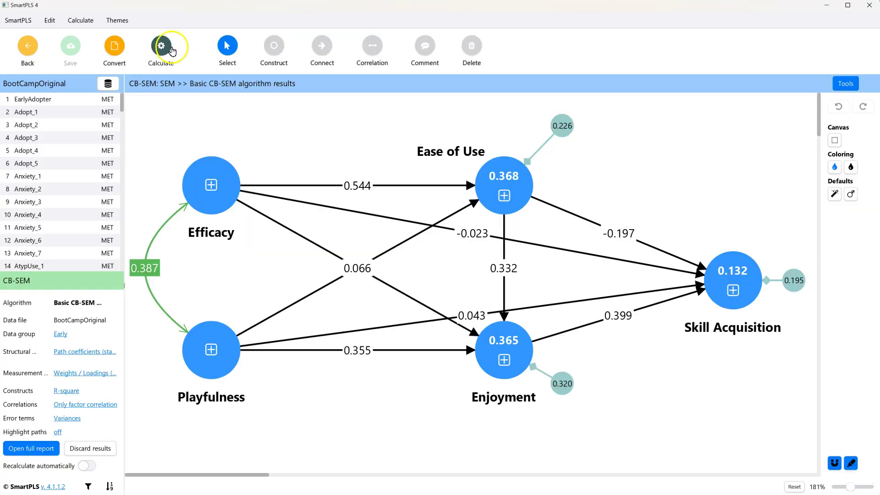
{"action": "left_click", "coordinate": [161, 43]}
- Show the Male group's path coefficients and re-sort the Z Invariance rows by ascending P_Value
{"action": "left_click", "coordinate": [433, 275]}
{"action": "left_click", "coordinate": [504, 399]}
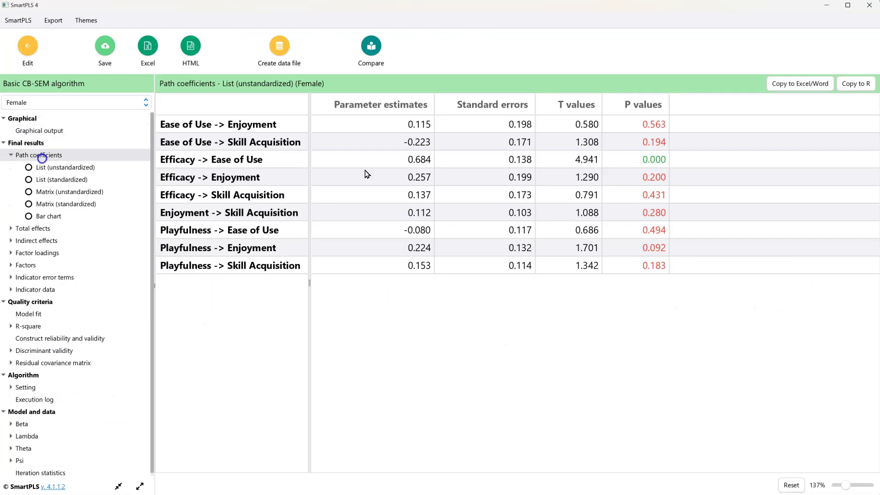
{"action": "left_click", "coordinate": [110, 102]}
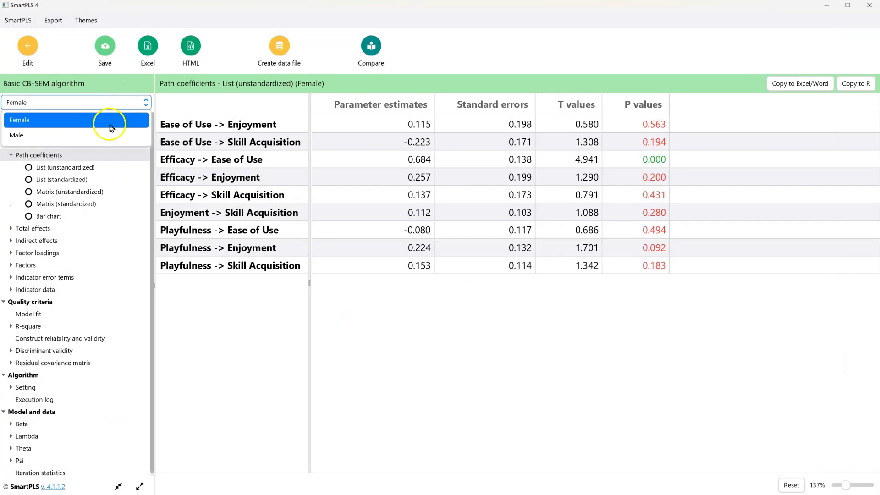
{"action": "left_click", "coordinate": [110, 135]}
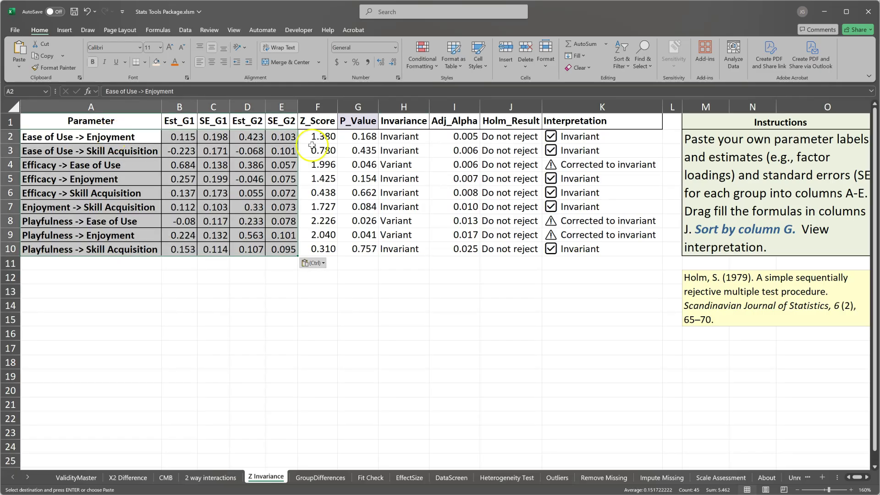
{"action": "right_click", "coordinate": [357, 121]}
{"action": "left_click", "coordinate": [468, 298]}
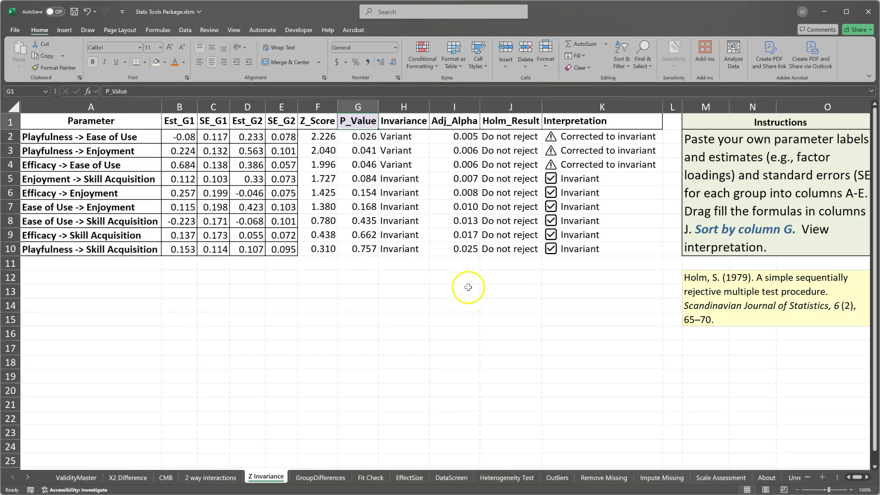
{"action": "left_click_drag", "start_coordinate": [326, 138], "coordinate": [322, 165]}
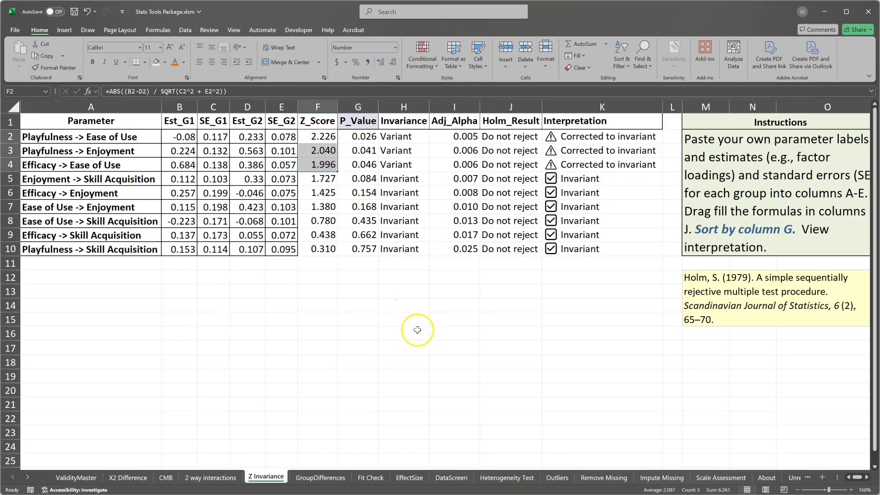
{"action": "left_click_drag", "start_coordinate": [403, 136], "coordinate": [408, 161]}
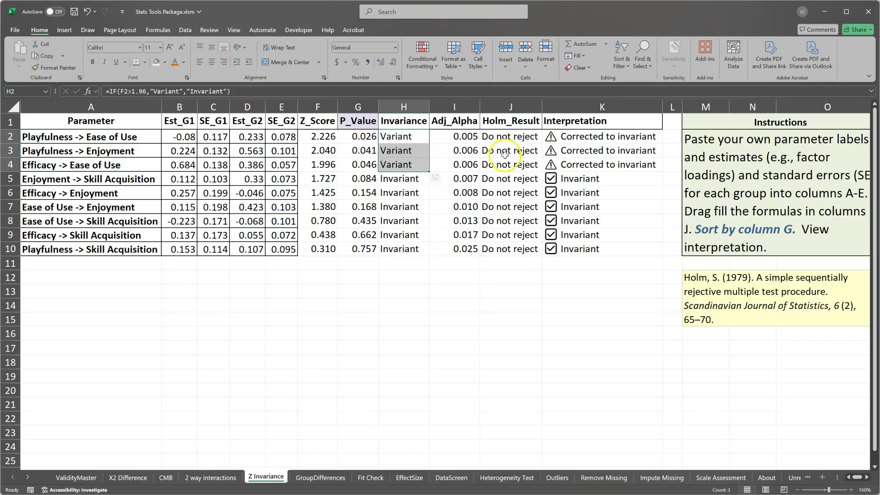
{"action": "left_click_drag", "start_coordinate": [579, 136], "coordinate": [582, 161]}
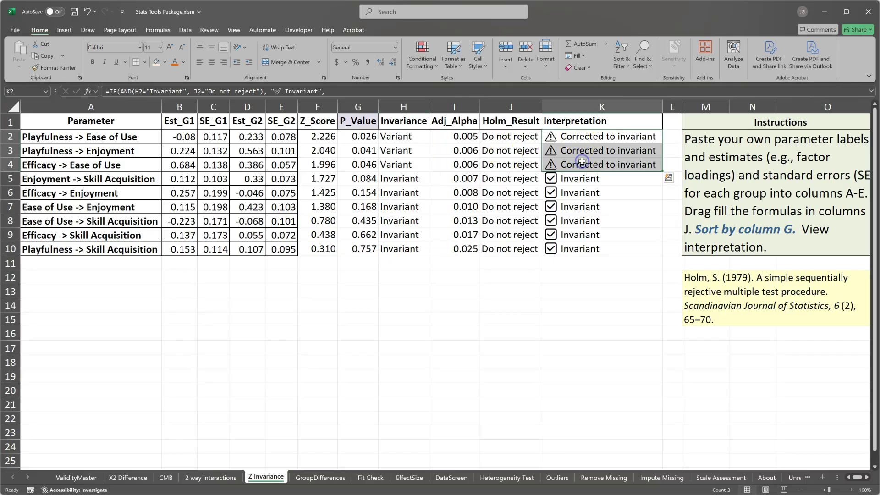